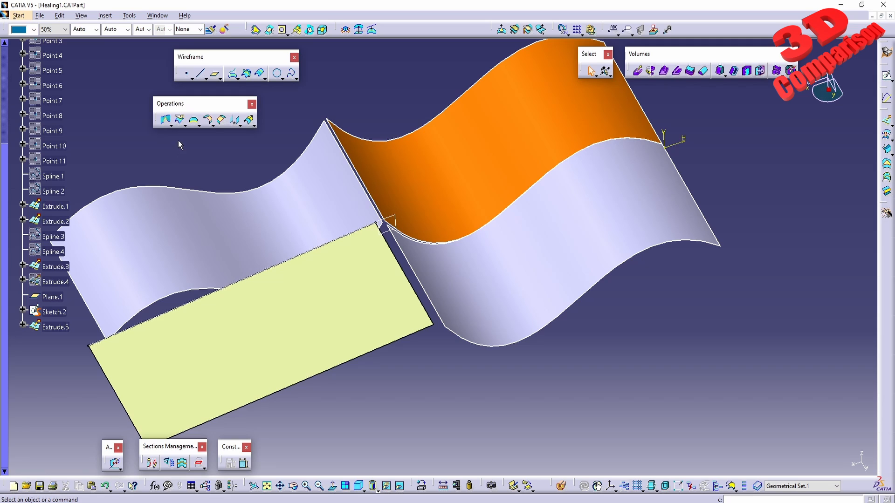
left_click(171, 125)
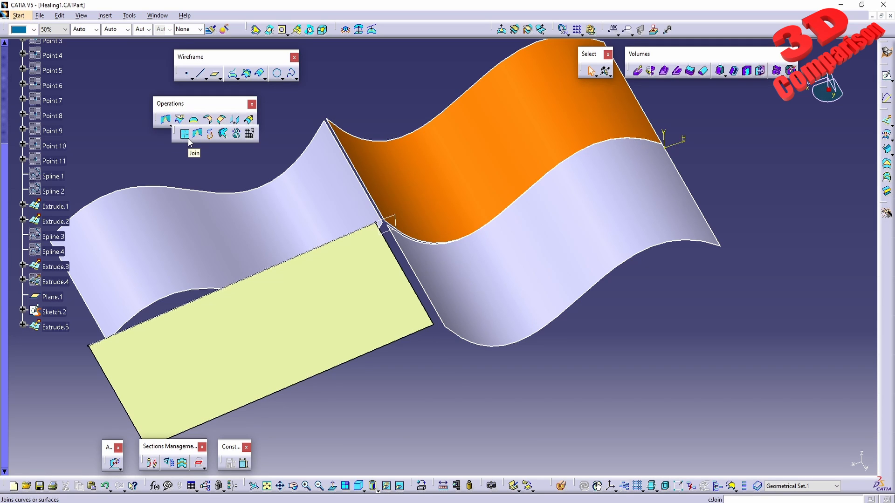
left_click(188, 138)
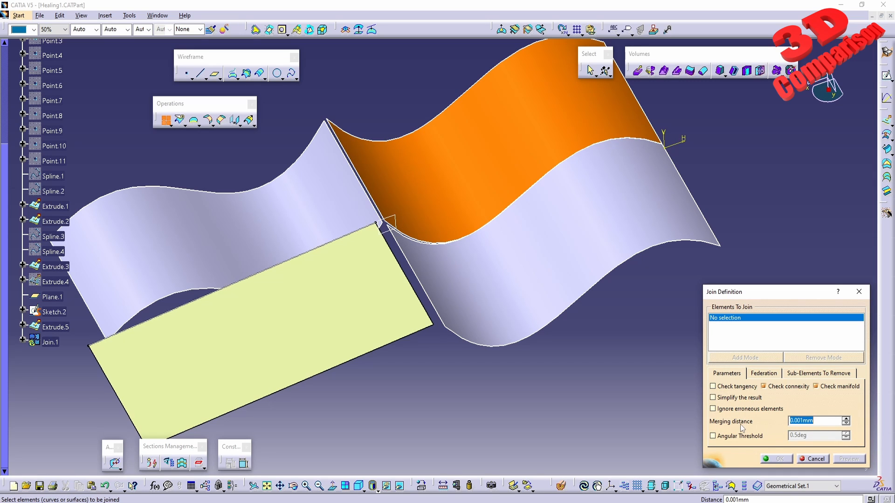
left_click(815, 459)
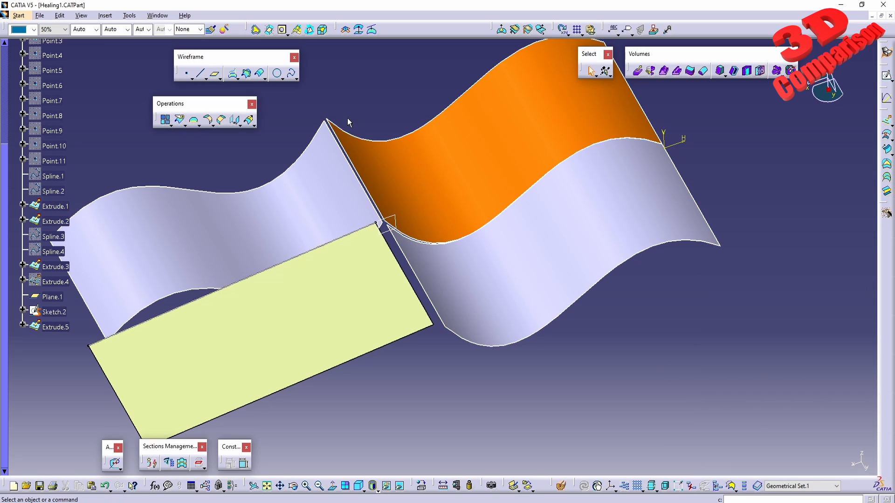
- Set up a Healing of Extrude.1 and Extrude.2 with the default 0.001 mm merging distance and preview it
left_click(170, 124)
left_click(183, 136)
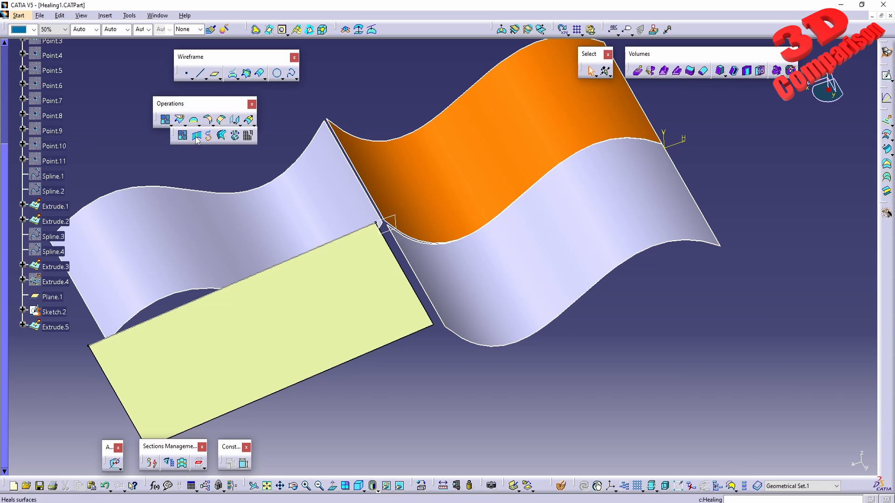
middle_click_drag(462, 262, 402, 289)
middle_click_drag(386, 250, 386, 208)
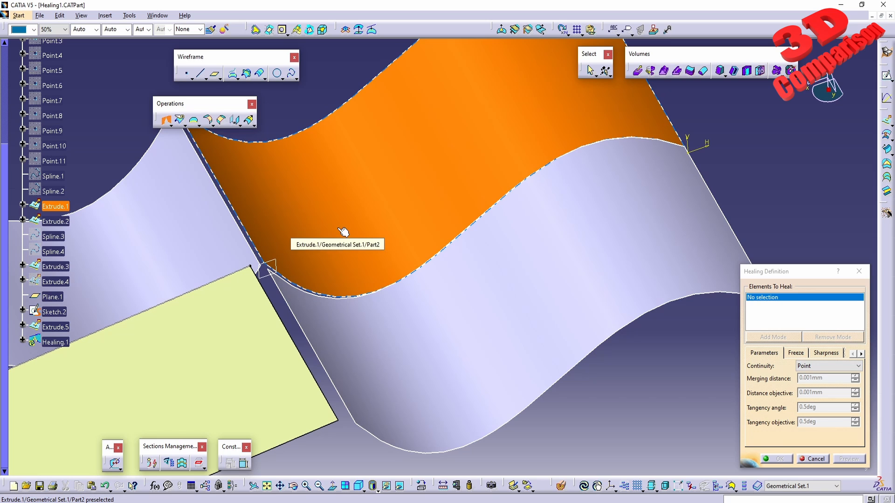
middle_click_drag(343, 231, 360, 301)
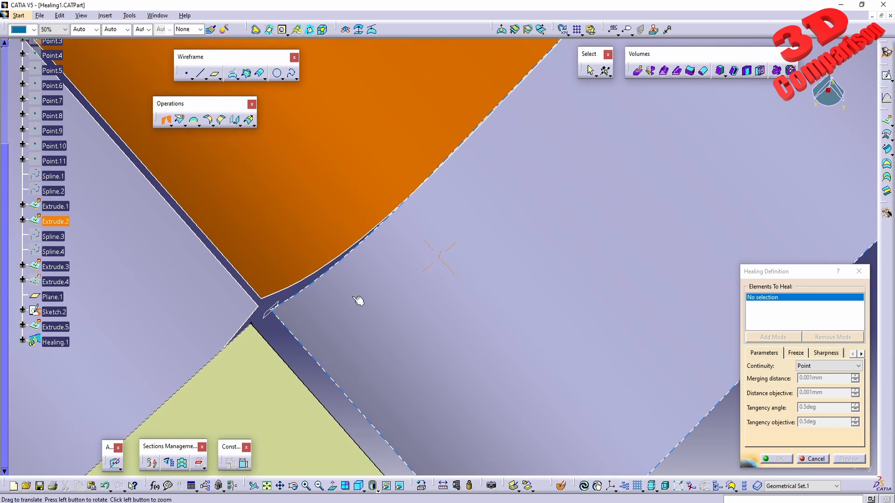
left_click(315, 211)
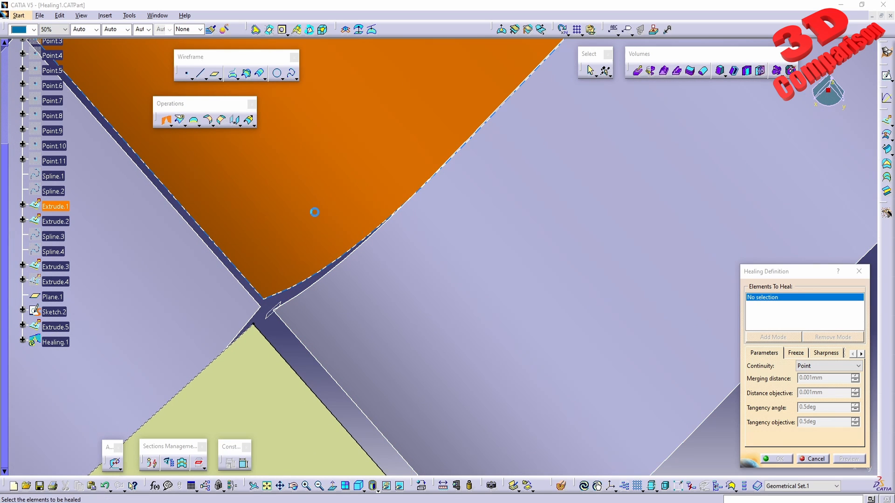
left_click(380, 290)
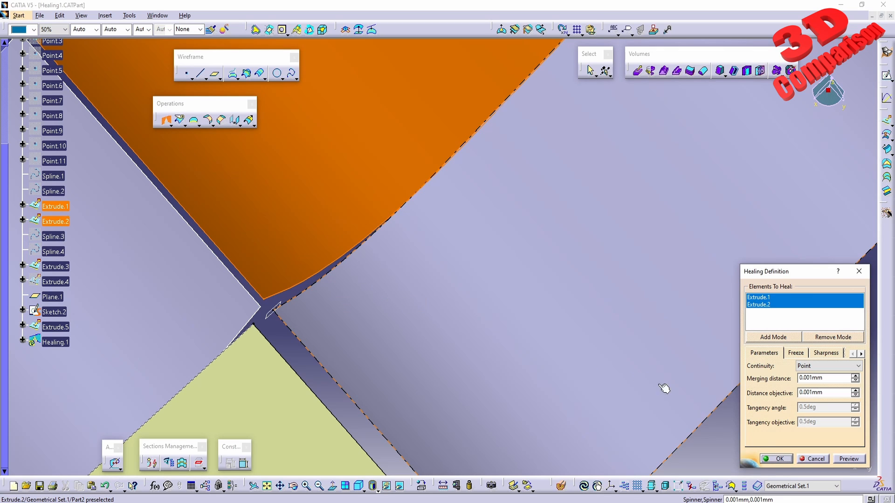
left_click(849, 459)
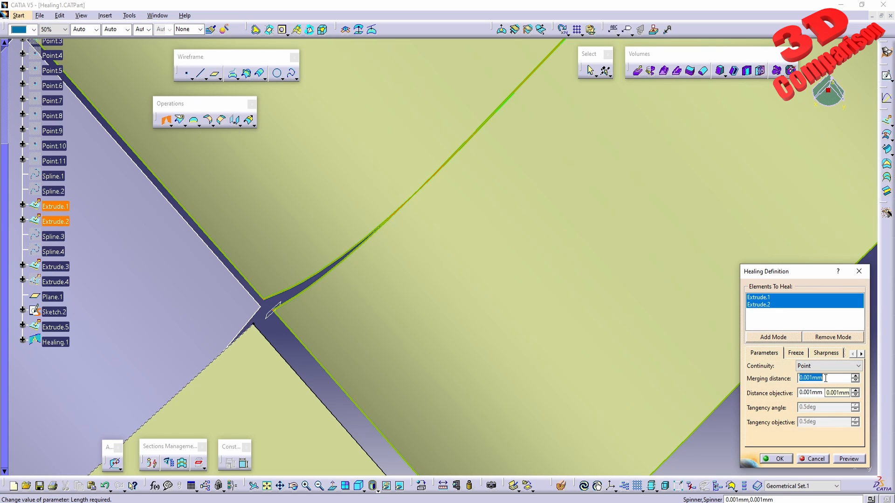
- Preview the healing with a merging distance of 0.2 mm, inspect the seam between the two surfaces, and cancel the operation
type("0.2")
left_click(849, 459)
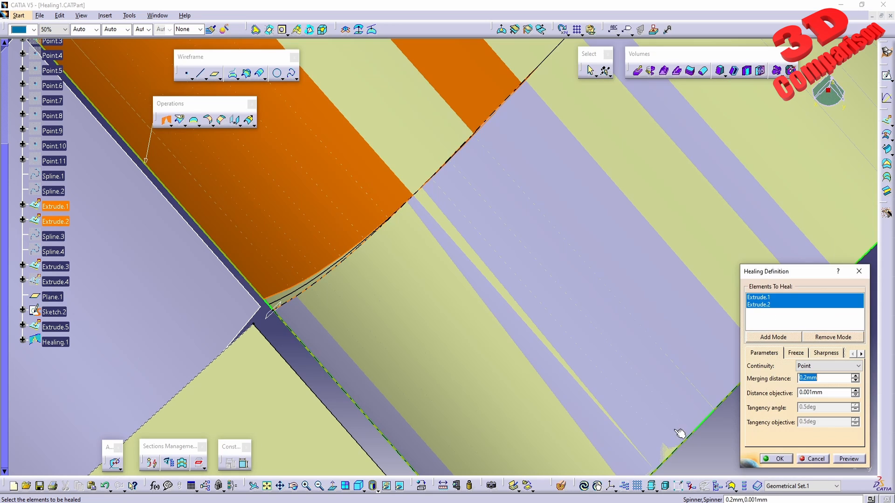
middle_click_drag(382, 331, 524, 316)
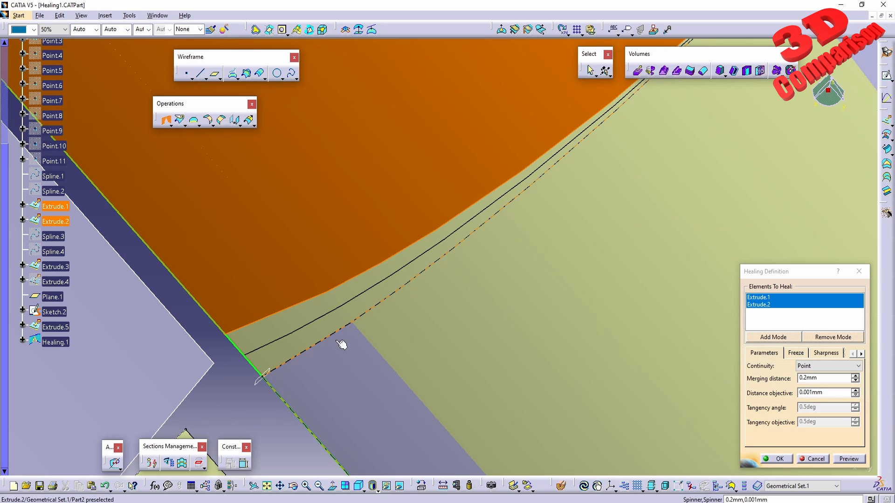
middle_click_drag(530, 218, 350, 406)
middle_click_drag(614, 135, 534, 242)
middle_click_drag(647, 129, 535, 256)
middle_click_drag(613, 145, 591, 244)
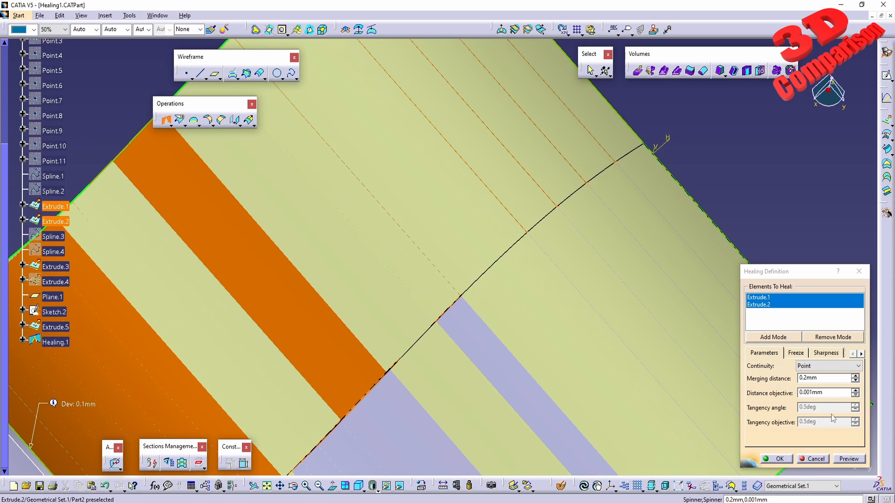
left_click(814, 459)
- Set up a Healing of Extrude.1 and Extrude.3 with a 0.2 mm merging distance and preview it
mouse_move(665, 275)
middle_mouse_down()
mouse_move(480, 266)
mouse_move(461, 199)
mouse_move(462, 246)
mouse_move(480, 285)
mouse_move(475, 119)
middle_mouse_up()
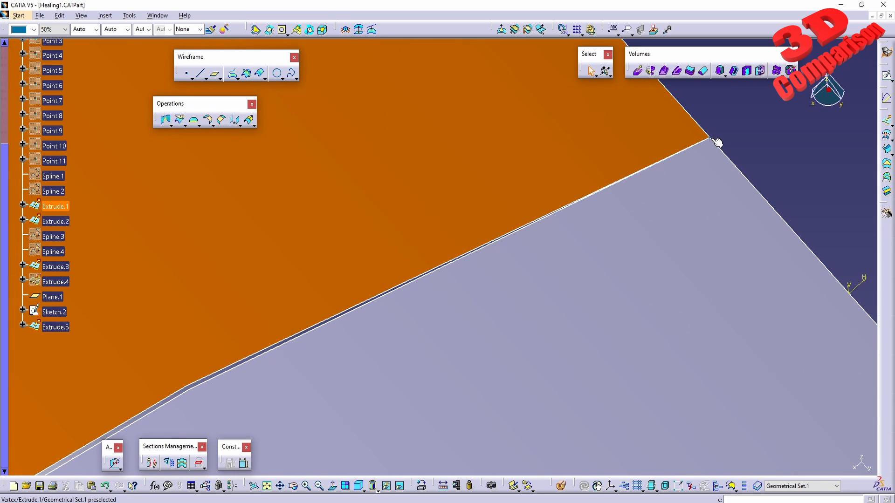
middle_click_drag(566, 177, 483, 240)
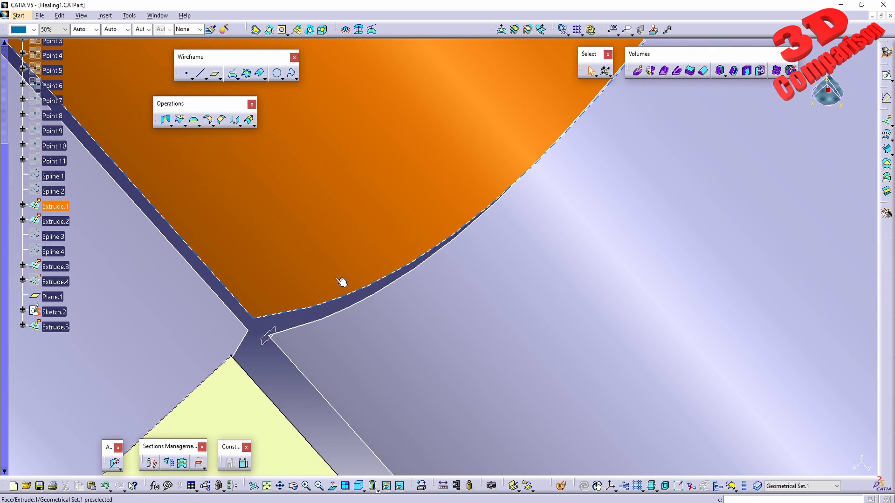
left_click(165, 120)
mouse_move(389, 298)
middle_mouse_down()
mouse_move(438, 216)
mouse_move(470, 326)
mouse_move(413, 267)
mouse_move(438, 311)
mouse_move(471, 248)
middle_mouse_up()
left_click(471, 237)
left_click(372, 290)
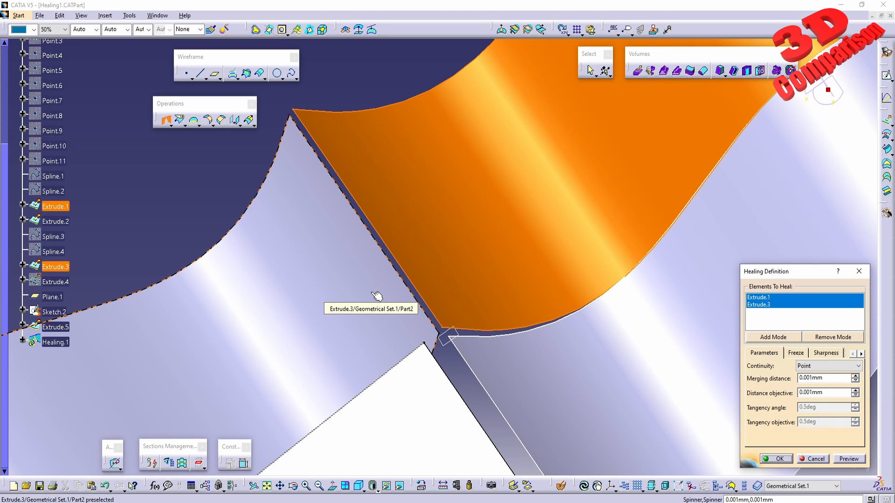
left_click_drag(828, 379, 765, 378)
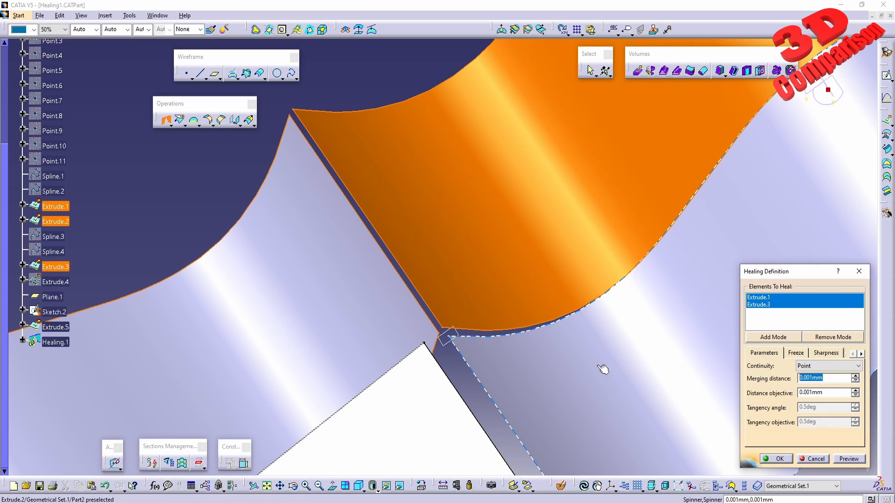
type("0.2")
left_click(848, 459)
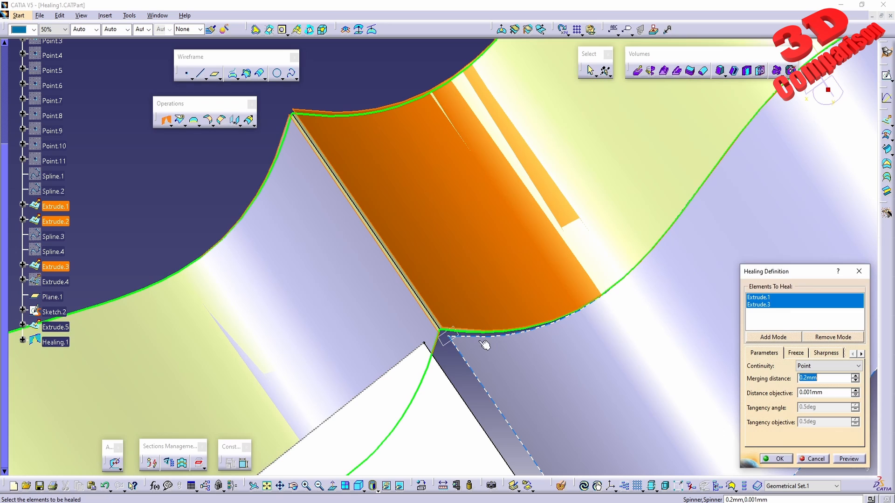
middle_click_drag(440, 326, 440, 279)
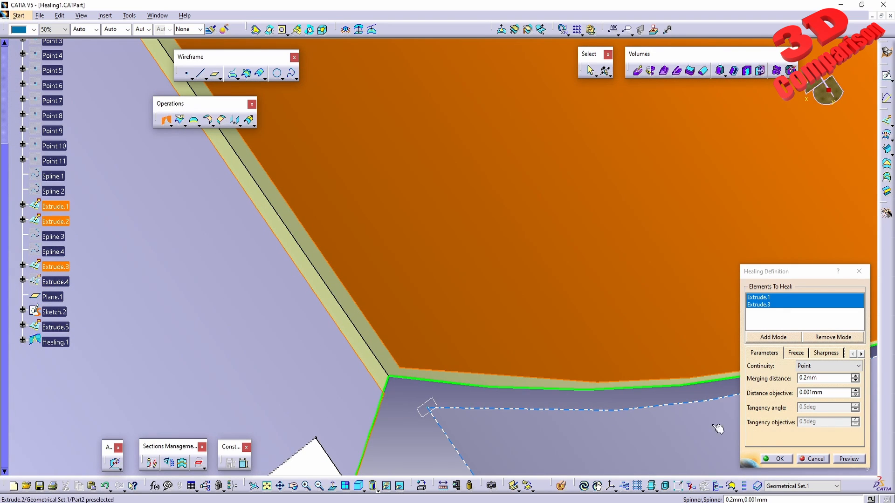
- Freeze the face of Extrude.1 in the healing, preview it, and inspect the deformation along the seam
left_click(795, 353)
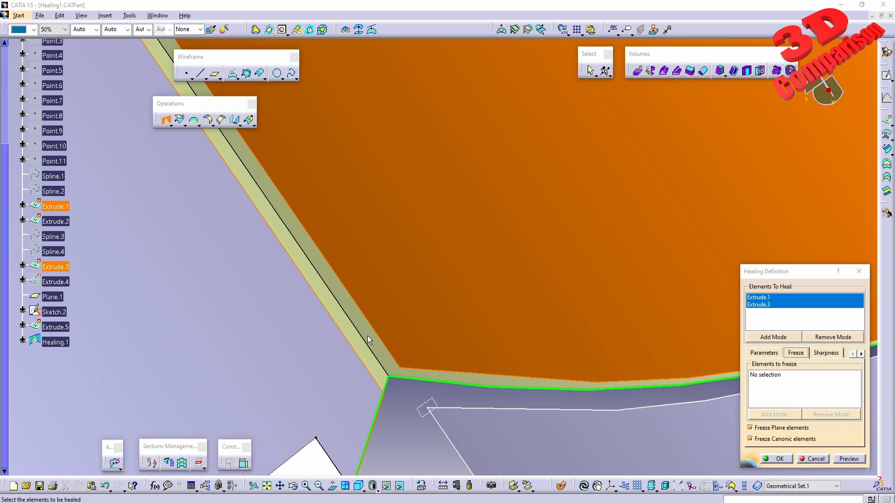
mouse_move(367, 336)
middle_mouse_down()
mouse_move(435, 347)
mouse_move(421, 287)
middle_mouse_up()
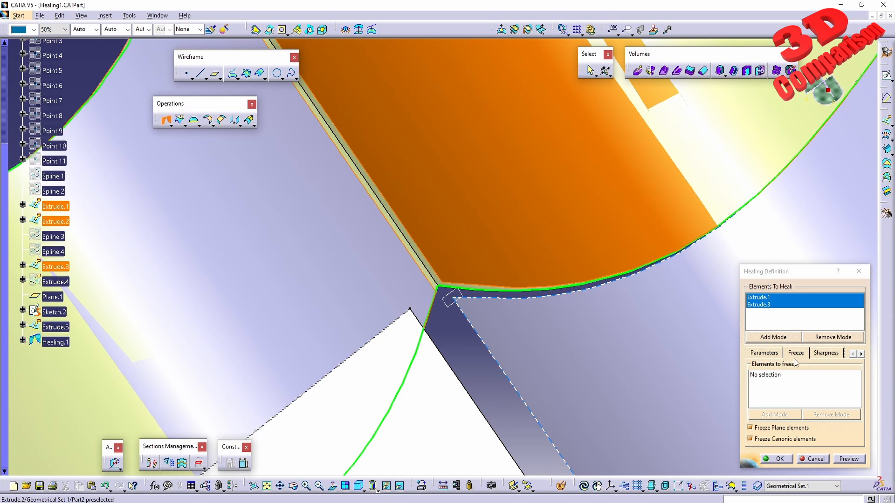
left_click(782, 383)
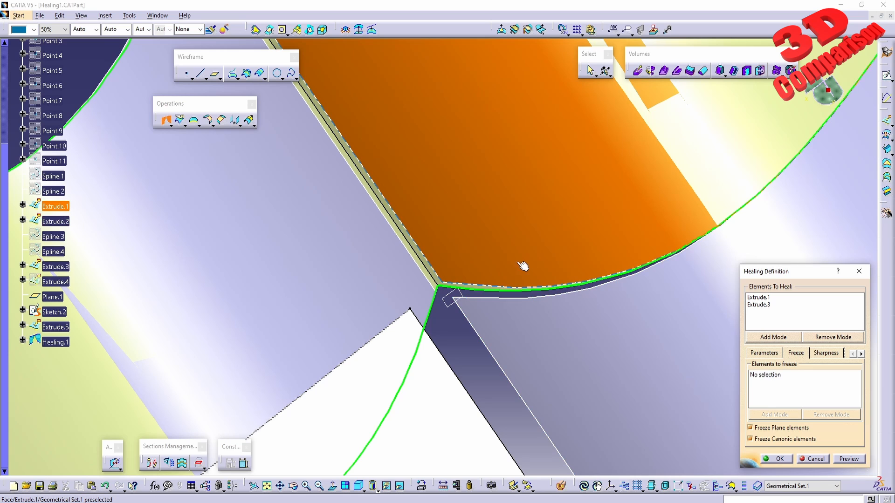
left_click(481, 251)
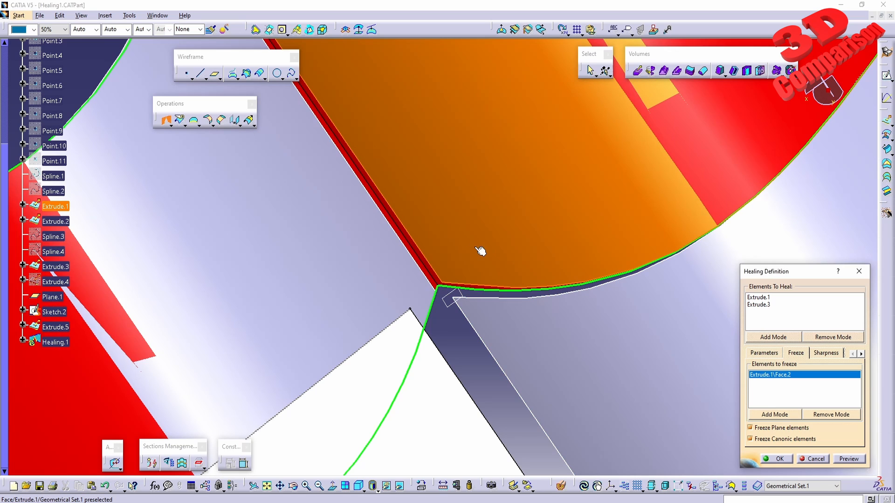
left_click(849, 459)
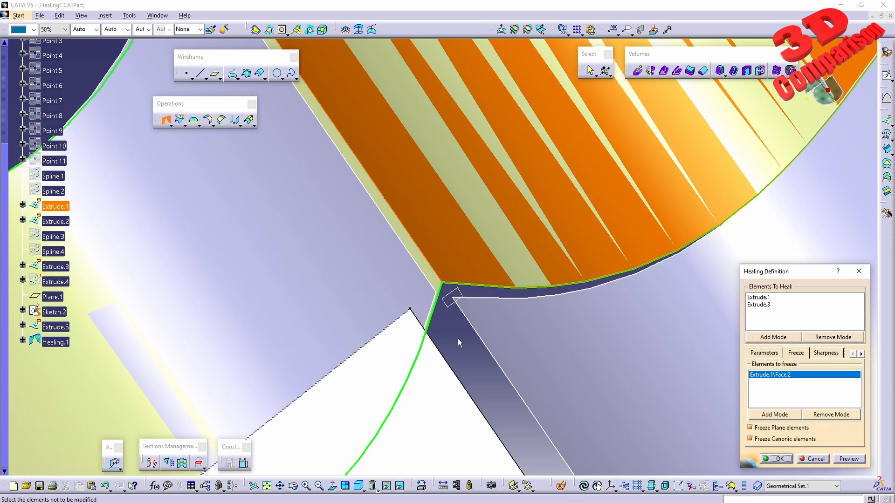
mouse_move(466, 358)
middle_mouse_down()
mouse_move(351, 191)
mouse_move(368, 251)
middle_mouse_up()
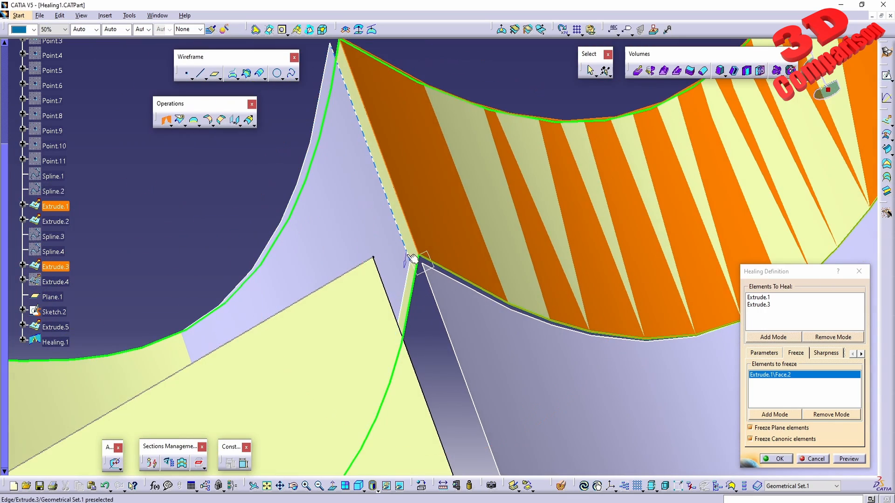
middle_click_drag(406, 333, 428, 231)
mouse_move(355, 397)
middle_mouse_down()
mouse_move(436, 334)
mouse_move(390, 295)
mouse_move(405, 293)
mouse_move(414, 242)
mouse_move(445, 183)
middle_mouse_up()
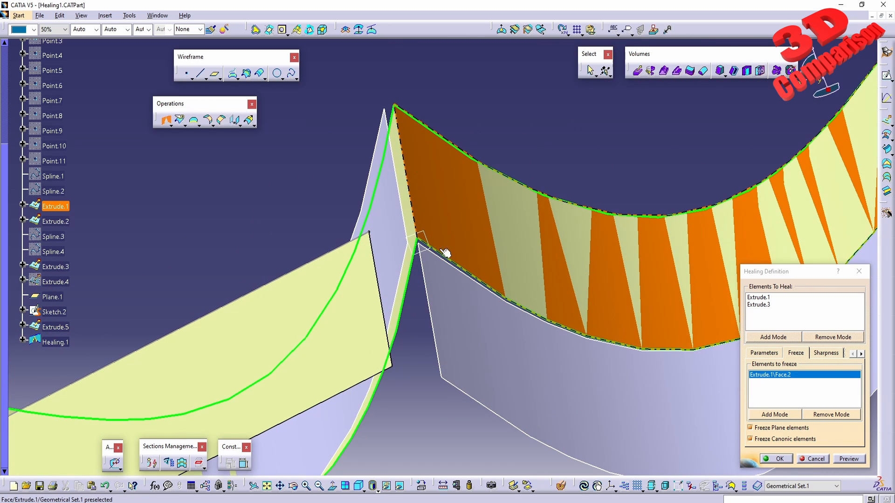
- Preview the healing with a sharpness angle of 2 degrees and with 10 degrees
left_click(826, 353)
mouse_move(469, 386)
middle_mouse_down()
mouse_move(400, 380)
mouse_move(395, 356)
mouse_move(401, 373)
middle_mouse_up()
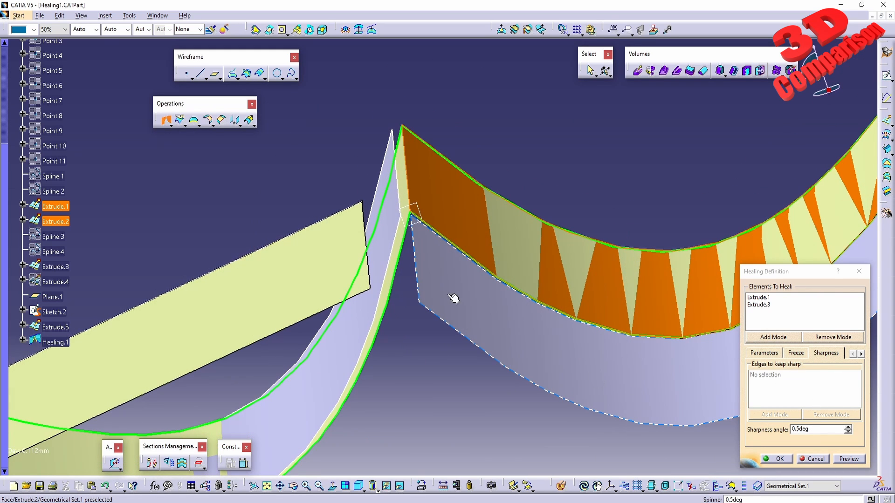
mouse_move(399, 320)
middle_mouse_down()
mouse_move(396, 296)
mouse_move(406, 308)
middle_mouse_up()
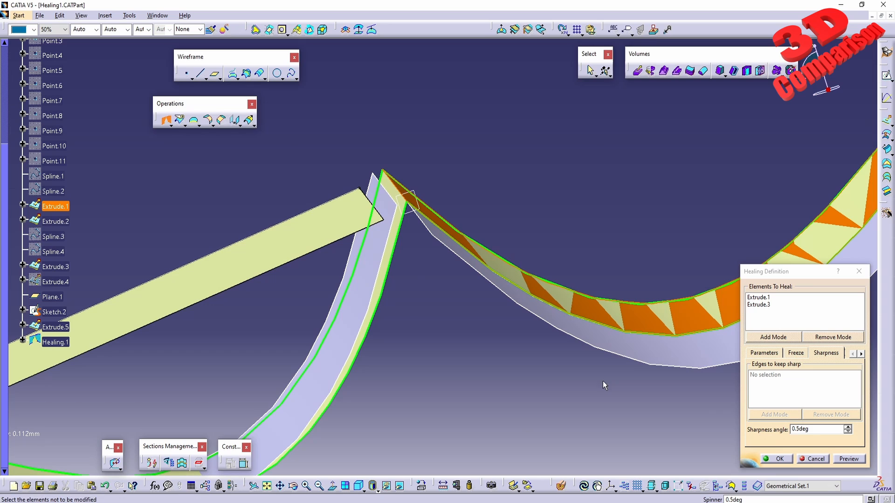
double_click(822, 432)
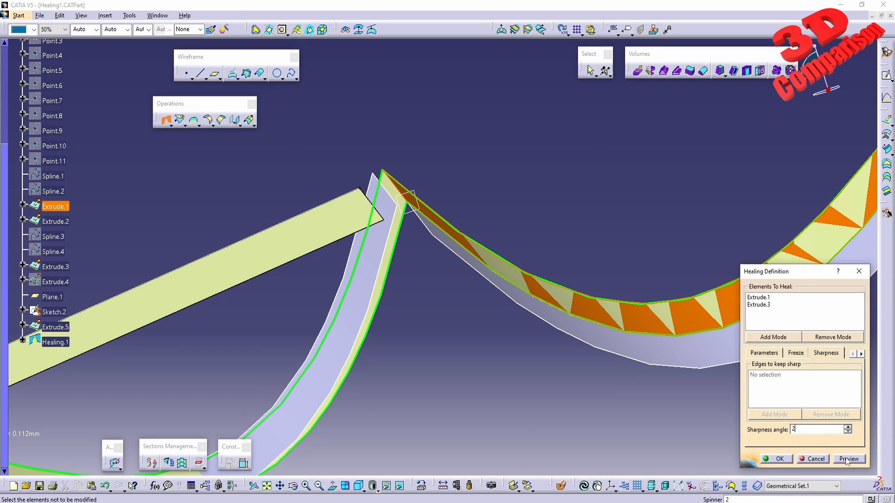
left_click(848, 460)
type("10")
left_click(846, 459)
- Try a sharpness angle of 15 degrees, preview the healing once more, and cancel it
type("15")
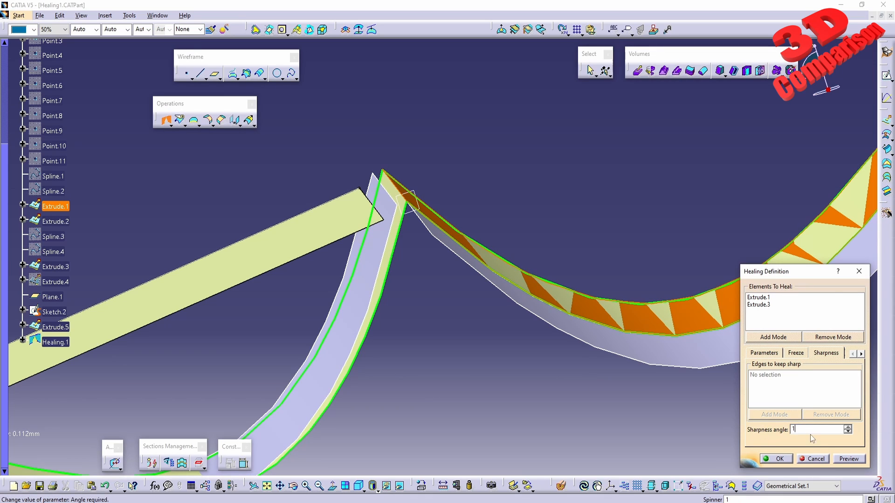
left_click(848, 459)
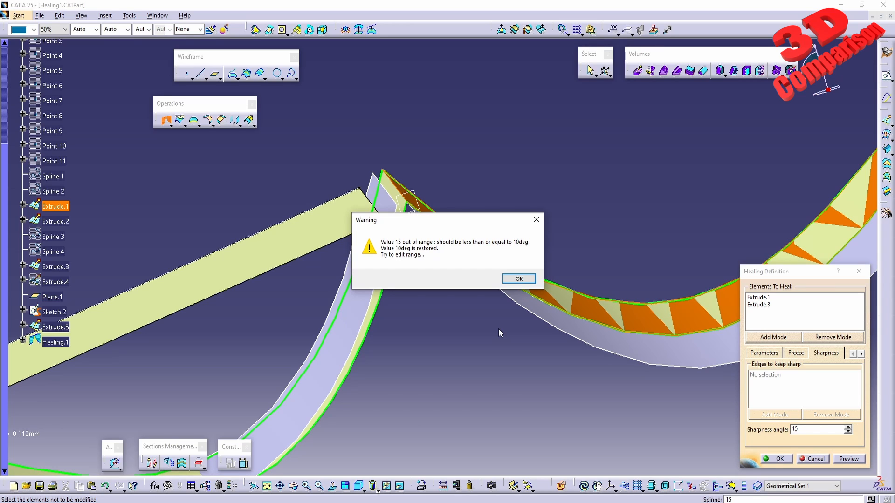
left_click(525, 279)
left_click_drag(813, 429, 791, 430)
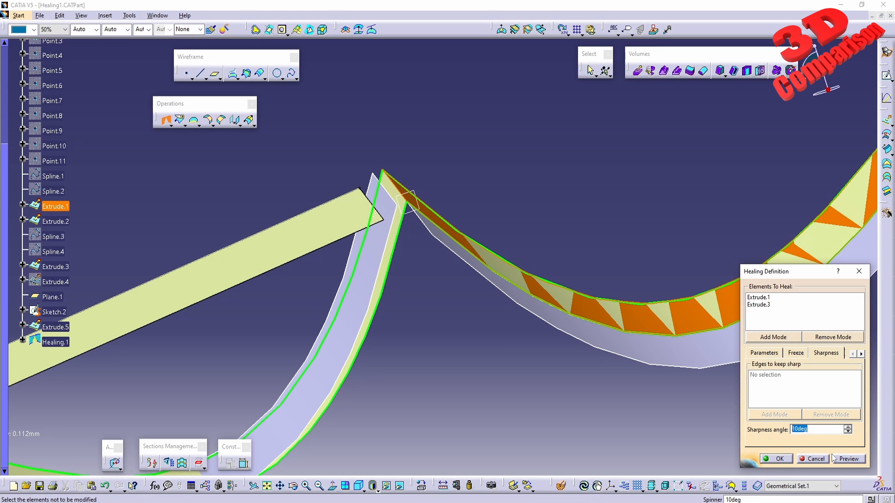
left_click(846, 460)
left_click(809, 460)
- Measure the minimum distance between the facing straight edges of Extrude.5 and Extrude.2, and discard the measurement
mouse_move(414, 277)
middle_mouse_down()
mouse_move(416, 249)
mouse_move(432, 326)
mouse_move(416, 357)
middle_mouse_up()
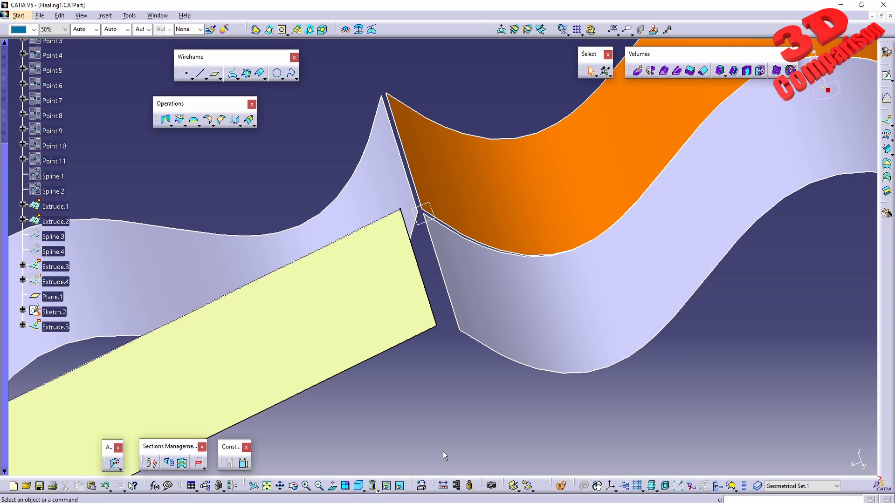
left_click(443, 486)
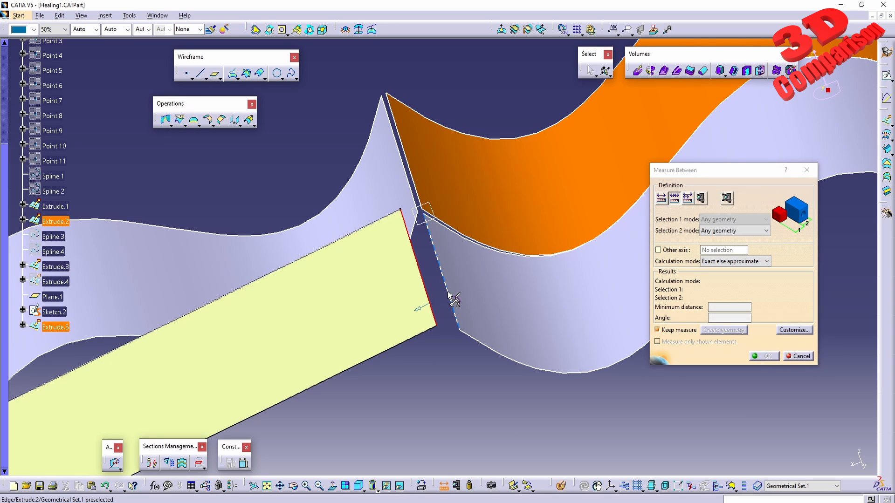
left_click(451, 297)
mouse_move(473, 363)
middle_mouse_down()
mouse_move(457, 358)
mouse_move(431, 283)
mouse_move(480, 261)
mouse_move(444, 290)
mouse_move(436, 332)
mouse_move(476, 369)
mouse_move(473, 351)
middle_mouse_up()
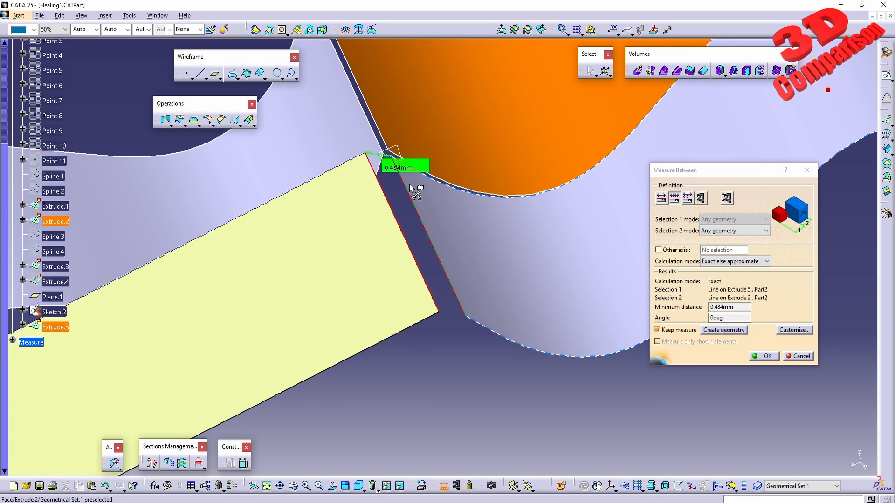
left_click_drag(416, 175, 458, 384)
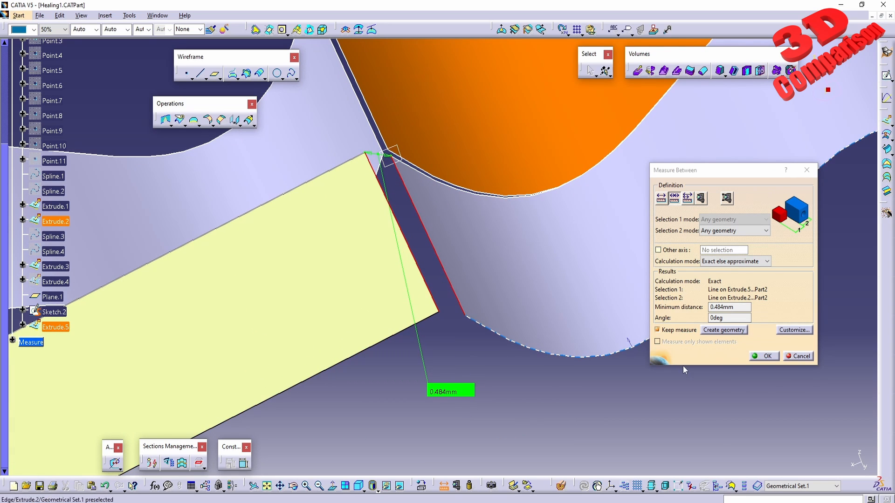
left_click(799, 357)
- Set up a Healing of Extrude.2 and Extrude.5 with a 0.4 mm merging distance and preview it
left_click(166, 120)
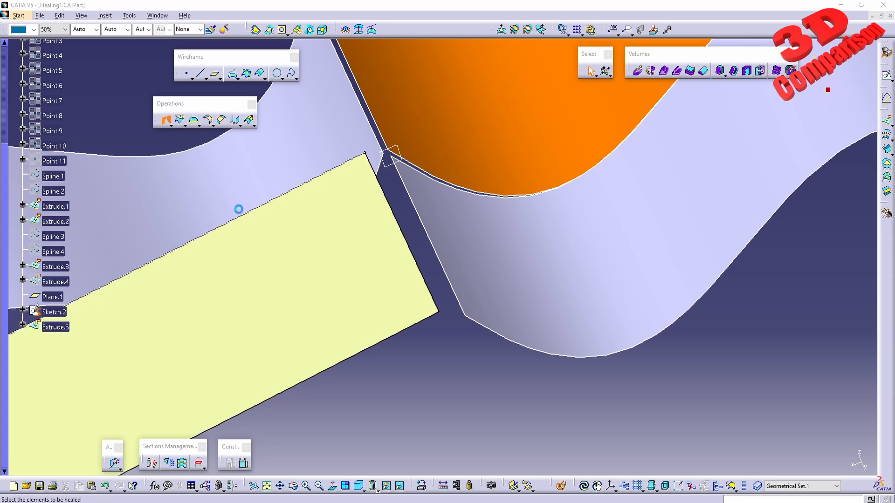
left_click(471, 248)
left_click(398, 281)
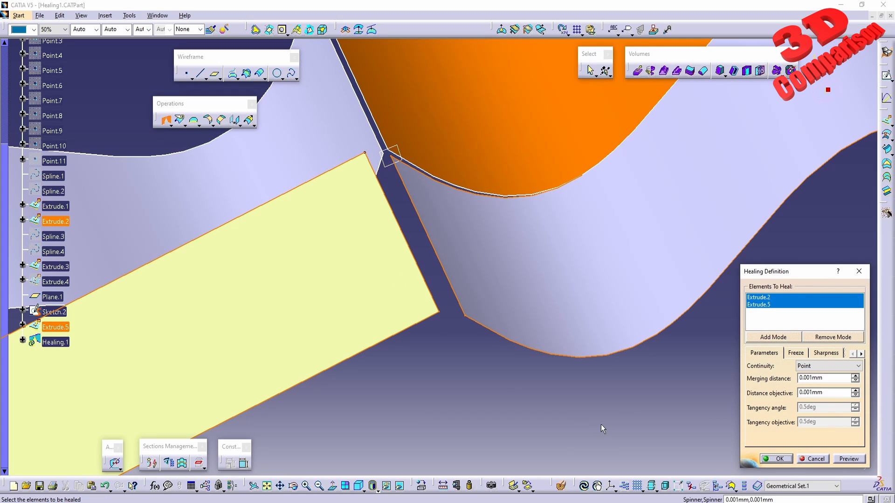
double_click(826, 379)
type("0.4")
left_click(850, 459)
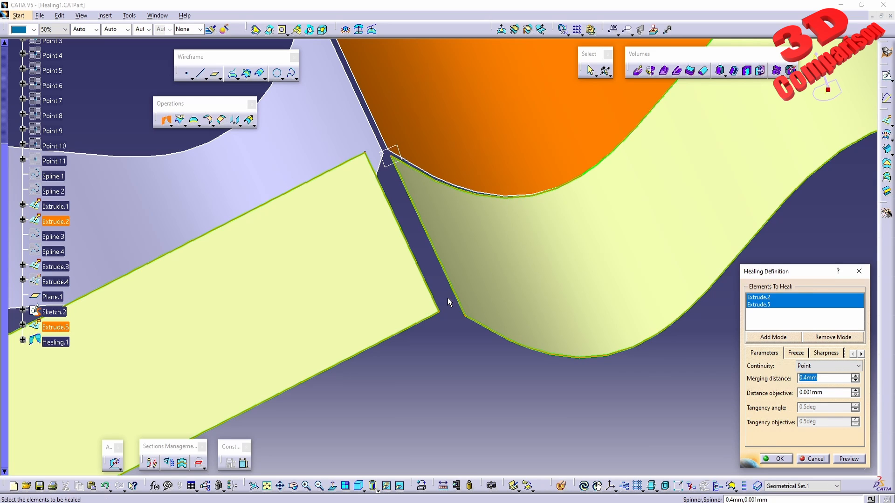
- Set the merging distance to 0.49 mm, preview the healing, and inspect the deformation of Extrude.2 near the corner
type("0")
left_click(849, 459)
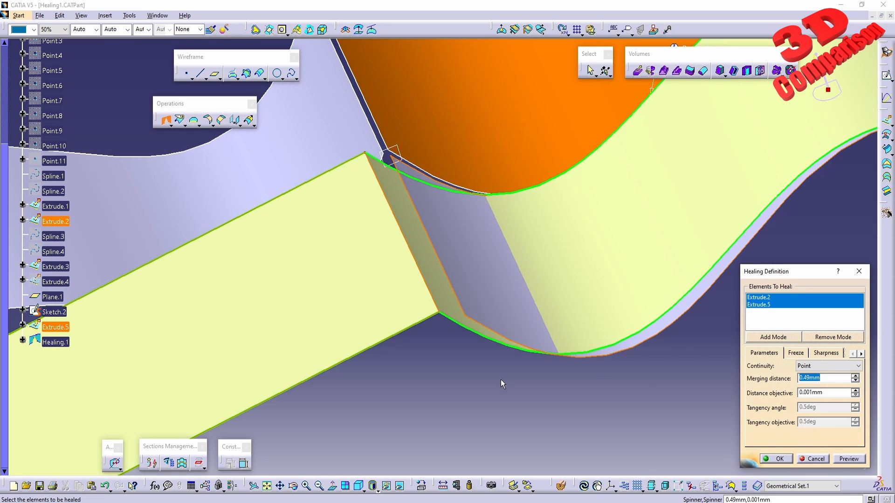
mouse_move(501, 379)
middle_mouse_down()
mouse_move(448, 336)
mouse_move(408, 240)
mouse_move(426, 295)
mouse_move(452, 310)
mouse_move(470, 304)
mouse_move(475, 314)
mouse_move(476, 370)
mouse_move(438, 268)
mouse_move(440, 292)
mouse_move(480, 236)
mouse_move(440, 339)
mouse_move(426, 247)
middle_mouse_up()
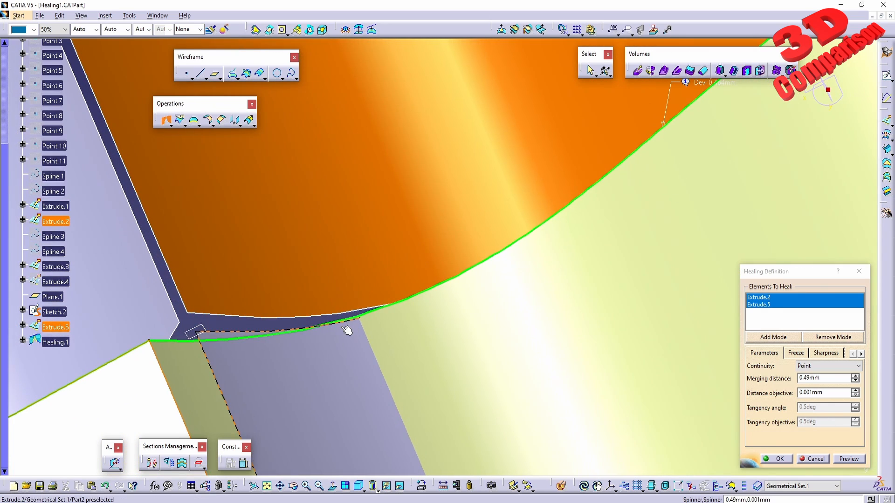
middle_click_drag(344, 329, 384, 308)
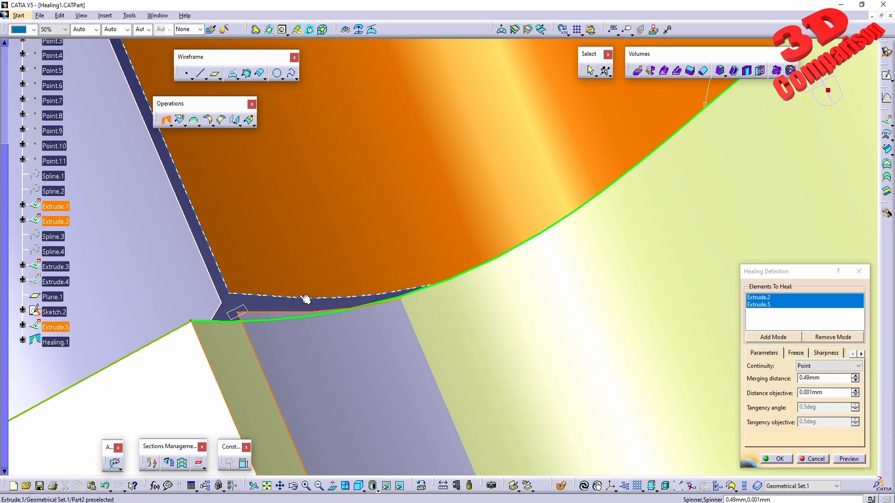
mouse_move(437, 280)
middle_mouse_down()
mouse_move(529, 253)
mouse_move(470, 350)
mouse_move(467, 336)
mouse_move(515, 270)
mouse_move(543, 262)
mouse_move(479, 355)
mouse_move(434, 390)
mouse_move(435, 420)
mouse_move(426, 324)
middle_mouse_up()
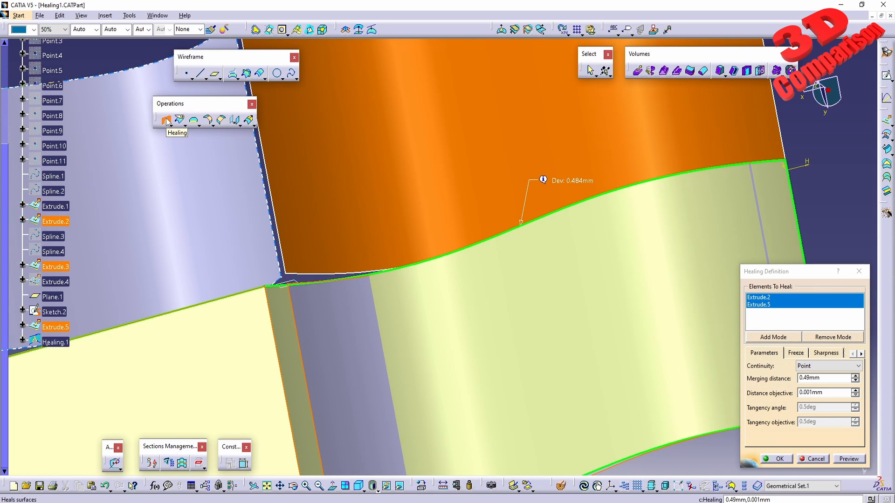
middle_click_drag(334, 339, 385, 279)
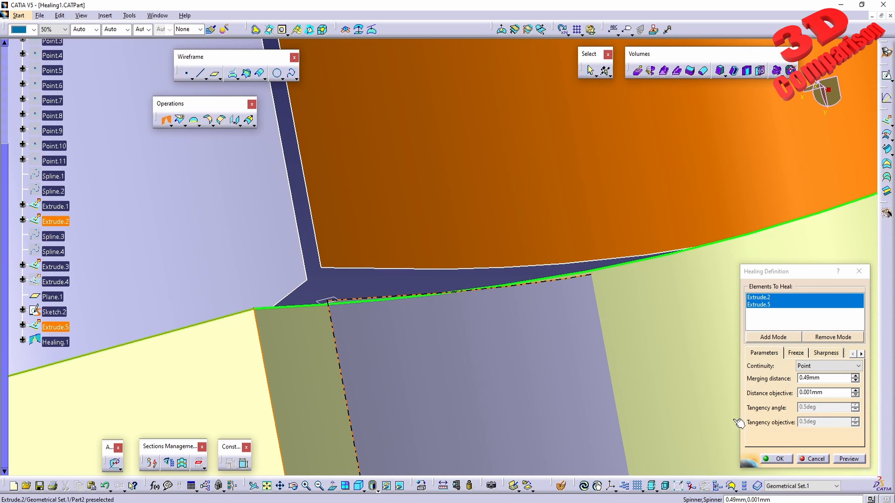
- Try merging distances of 2 mm and 10 mm, preview the healing, and inspect the joint between the flat and wavy surfaces
left_click(741, 379)
type("2")
key("Return")
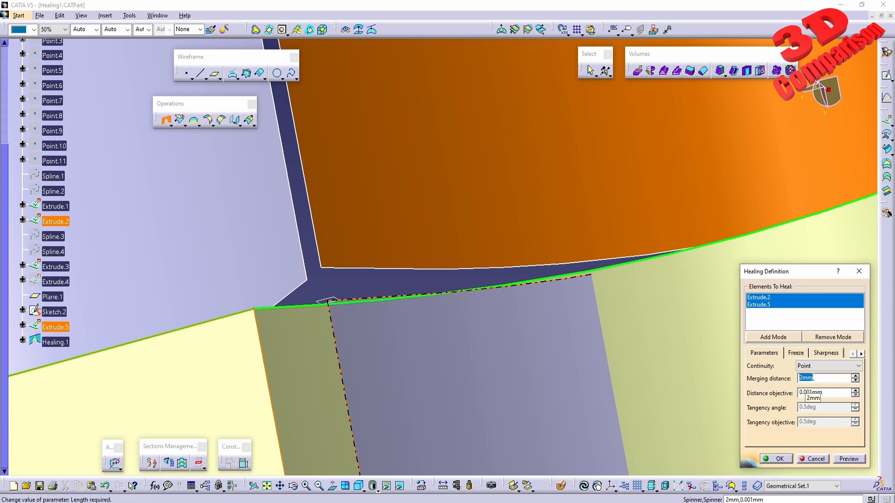
left_click(848, 459)
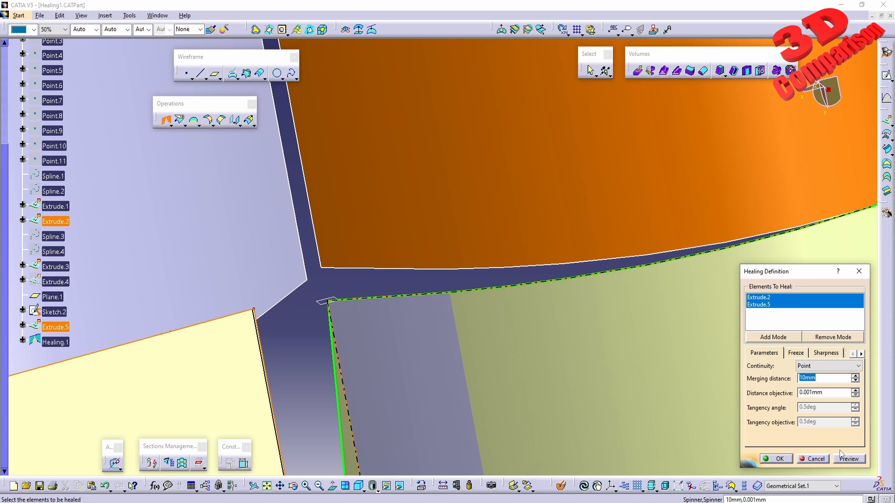
scroll(536, 415, "down", 5)
middle_click_drag(509, 369, 389, 234)
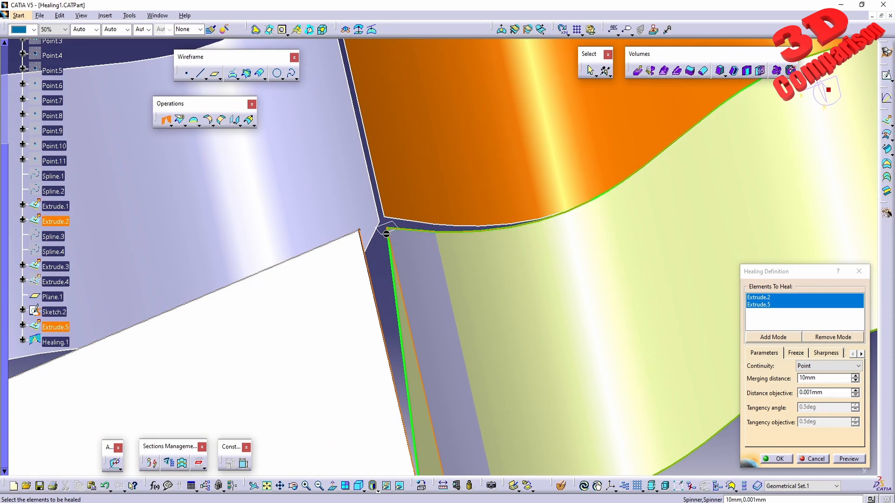
middle_click_drag(414, 277, 447, 327)
middle_click_drag(434, 361, 458, 314)
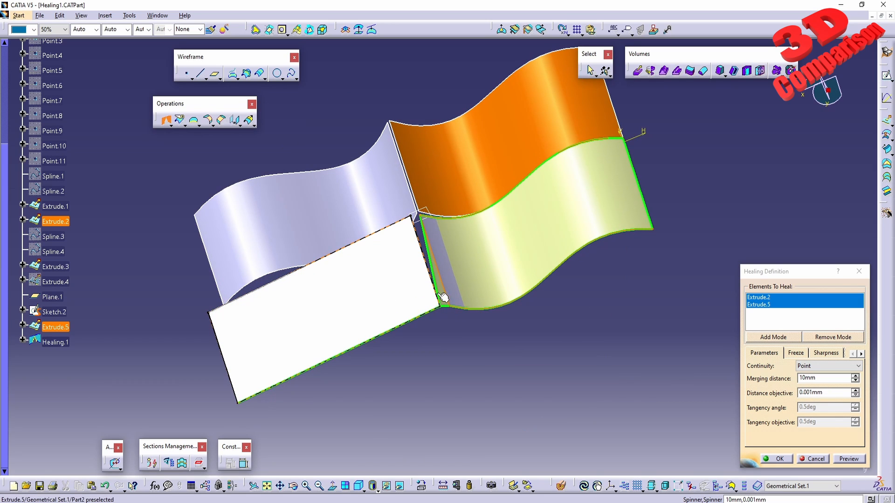
mouse_move(436, 296)
middle_mouse_down()
mouse_move(414, 326)
mouse_move(335, 146)
mouse_move(356, 192)
mouse_move(401, 242)
middle_mouse_up()
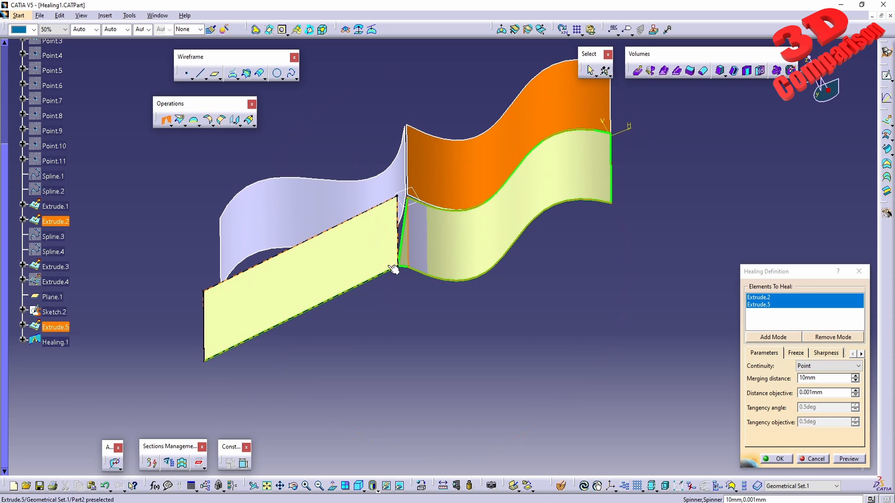
- Try Tangent continuity for the healing, return it to Point, and cancel the operation
left_click(826, 366)
left_click(826, 382)
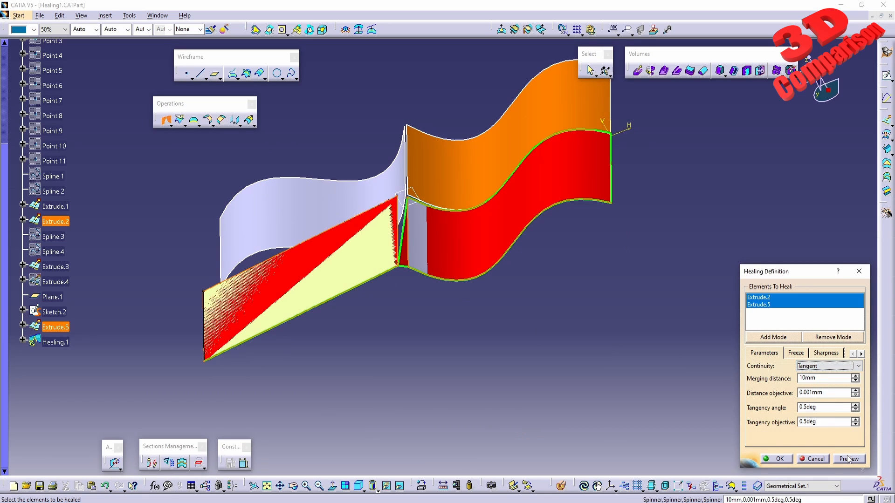
middle_click_drag(470, 232, 508, 238)
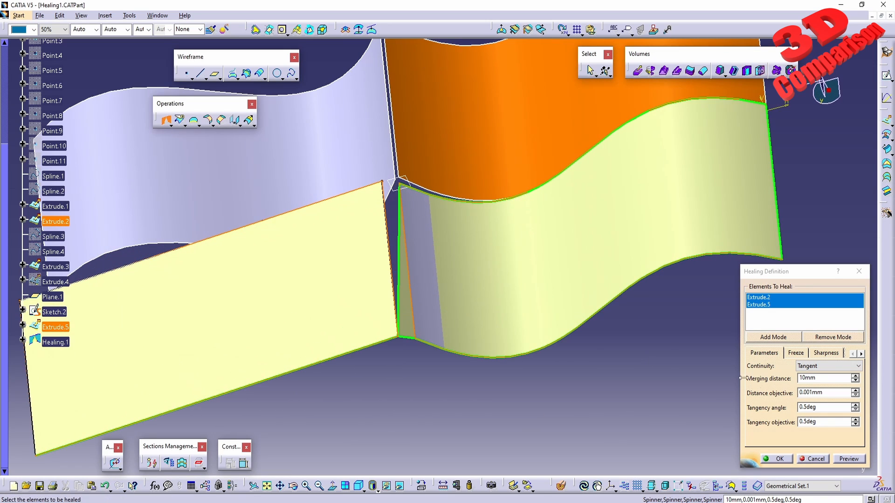
left_click(824, 367)
left_click(824, 376)
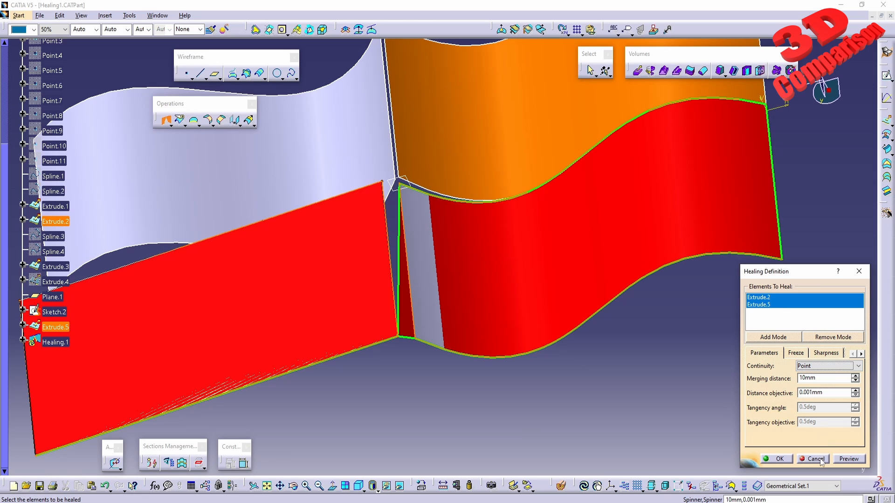
left_click(820, 461)
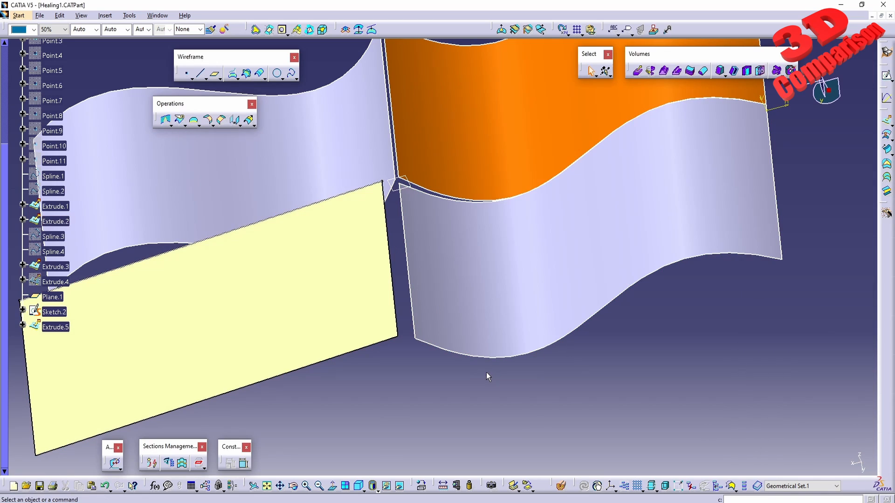
- Dimension the length of the straight line in Sketch.2 and exit the sketch
double_click(54, 312)
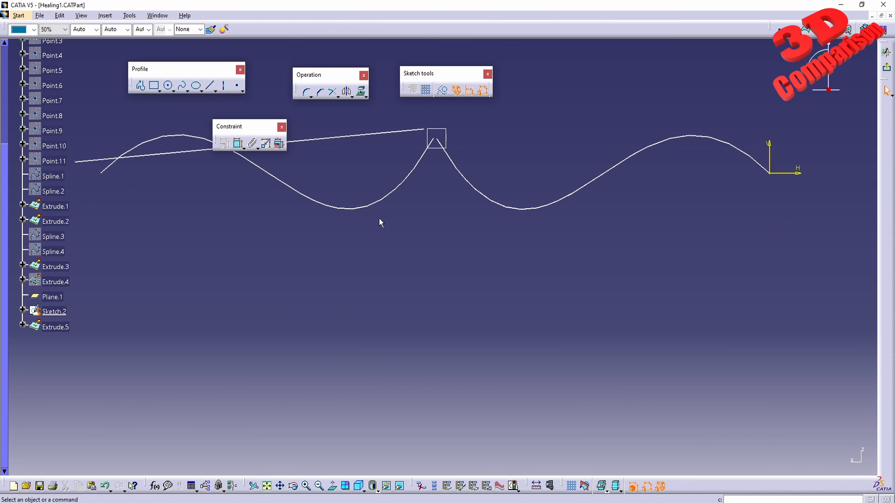
left_click(239, 144)
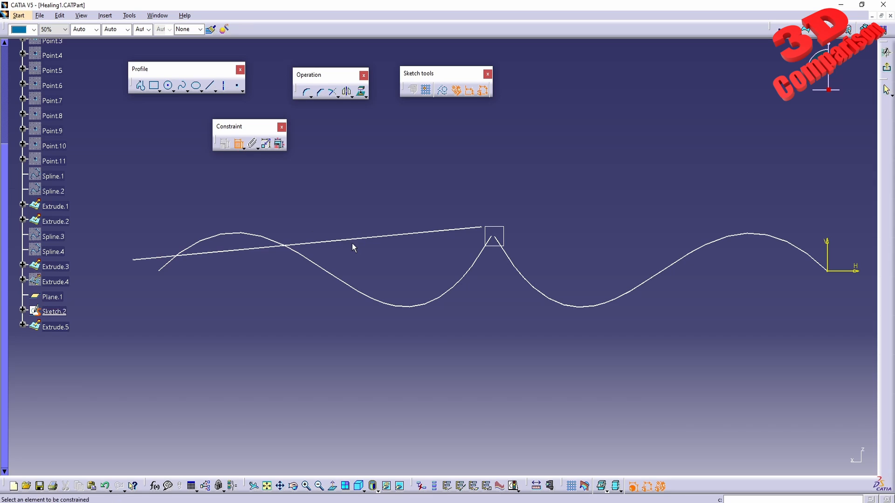
left_click(349, 239)
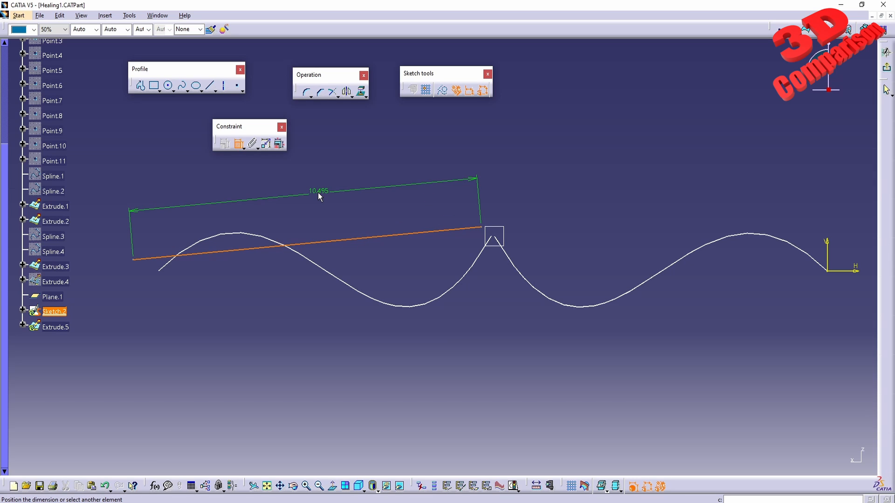
left_click(320, 197)
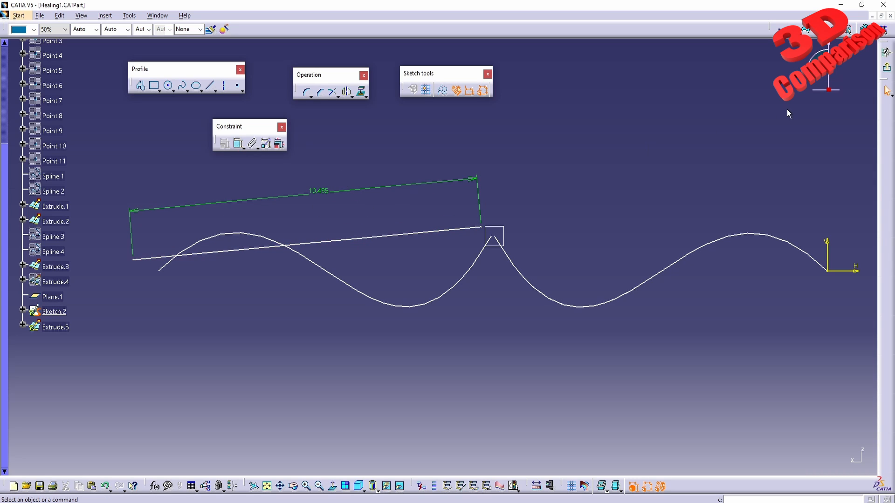
left_click(888, 70)
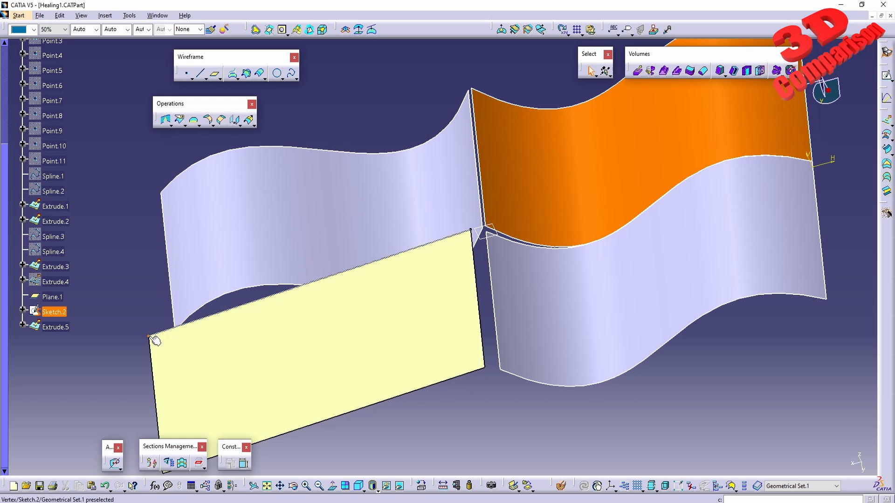
- Set up a Healing of Extrude.5 and Extrude.2 with a 1 mm merging distance, preview it, and inspect the closed gap
left_click(167, 123)
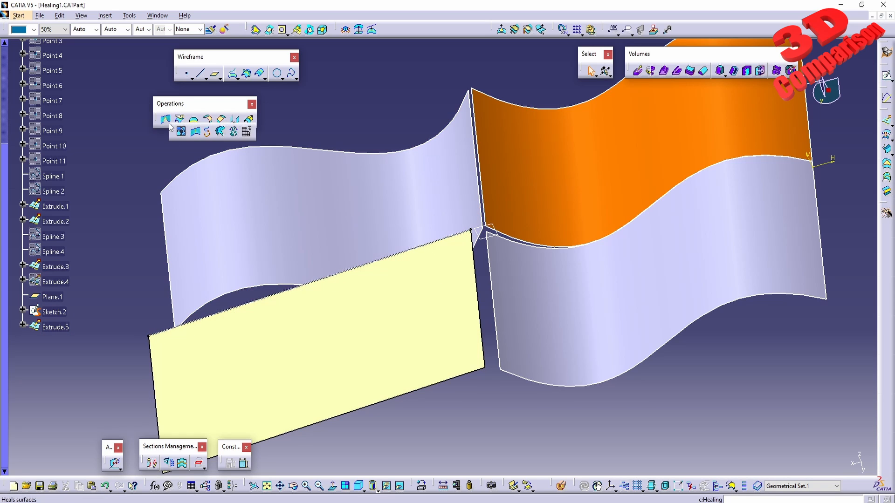
left_click(196, 132)
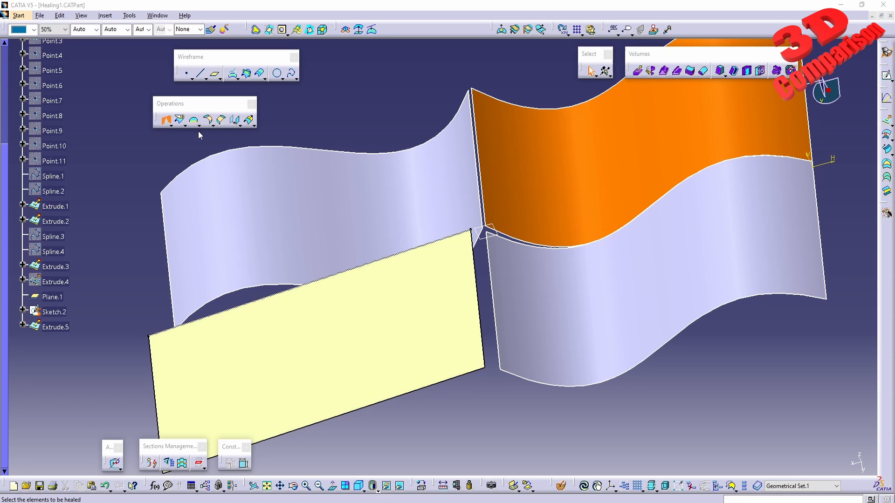
left_click(438, 303)
left_click(548, 291)
double_click(813, 378)
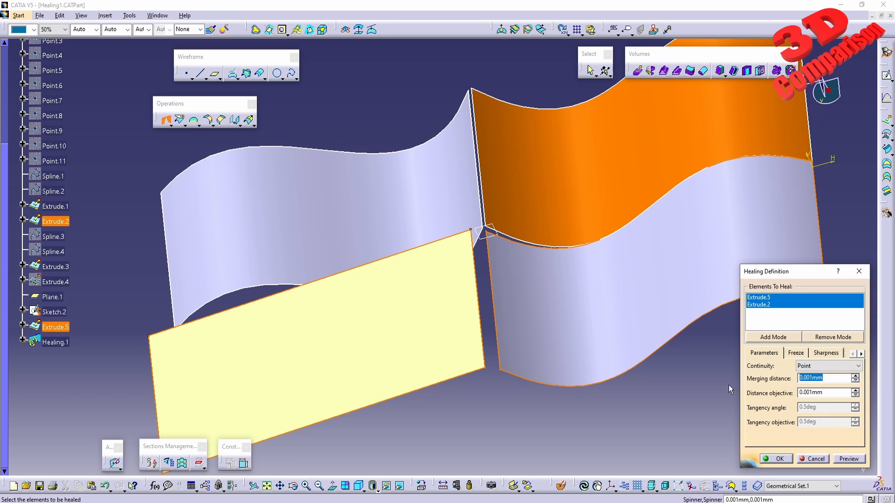
type("1")
left_click(848, 459)
mouse_move(508, 412)
middle_mouse_down()
mouse_move(414, 264)
mouse_move(420, 220)
mouse_move(420, 291)
mouse_move(423, 285)
middle_mouse_up()
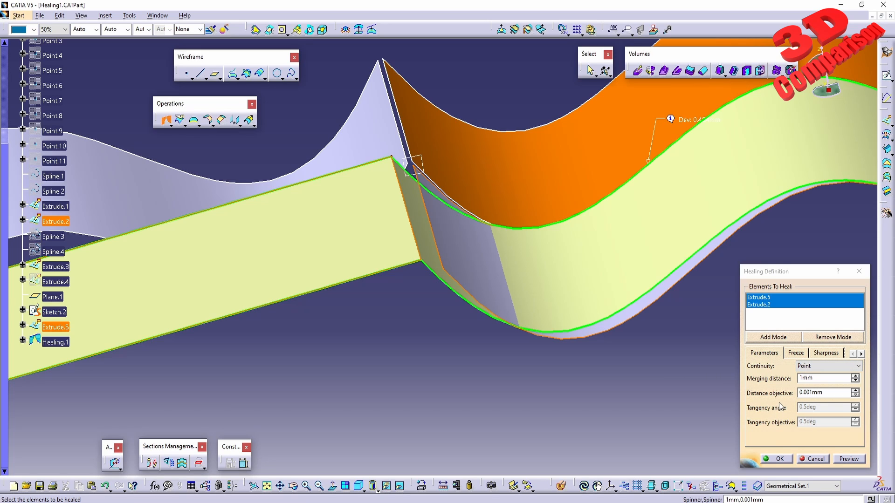
- Review the healing's freeze and sharpness settings and examine the previewed surfaces as a whole
left_click(796, 353)
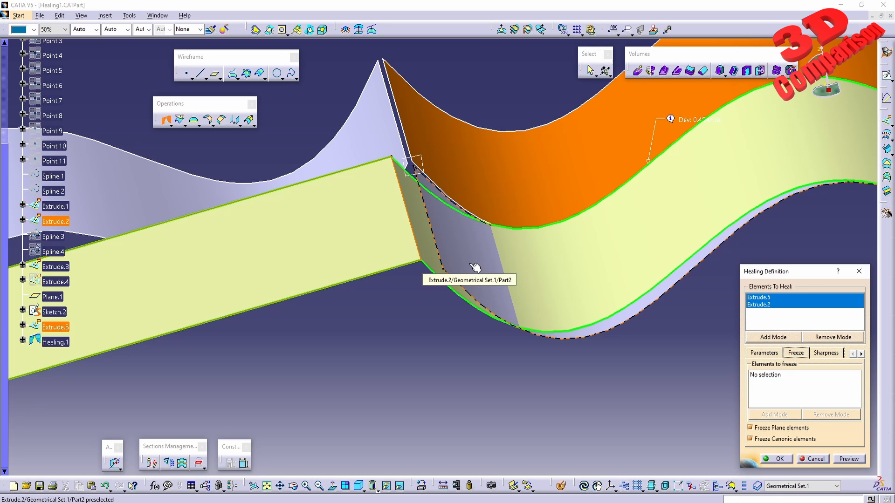
left_click(832, 355)
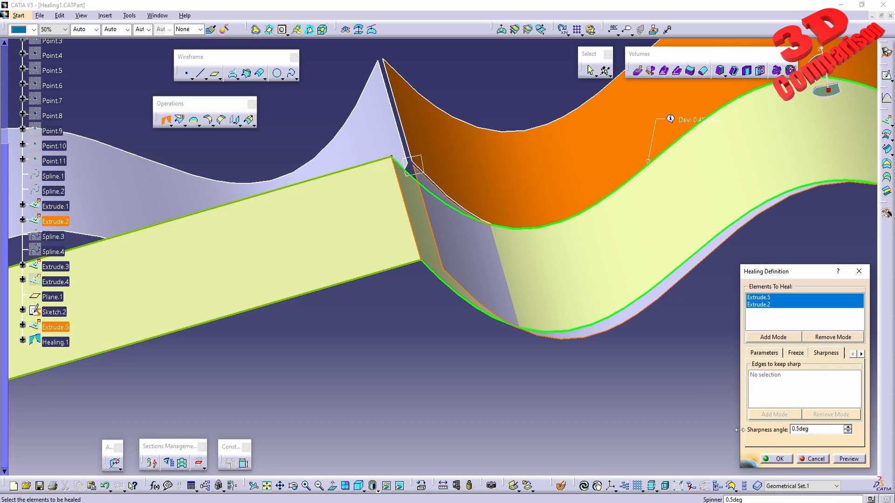
mouse_move(431, 353)
middle_mouse_down()
mouse_move(399, 273)
mouse_move(424, 324)
mouse_move(462, 343)
mouse_move(479, 333)
mouse_move(468, 344)
mouse_move(472, 327)
mouse_move(463, 329)
mouse_move(477, 306)
mouse_move(487, 331)
middle_mouse_up()
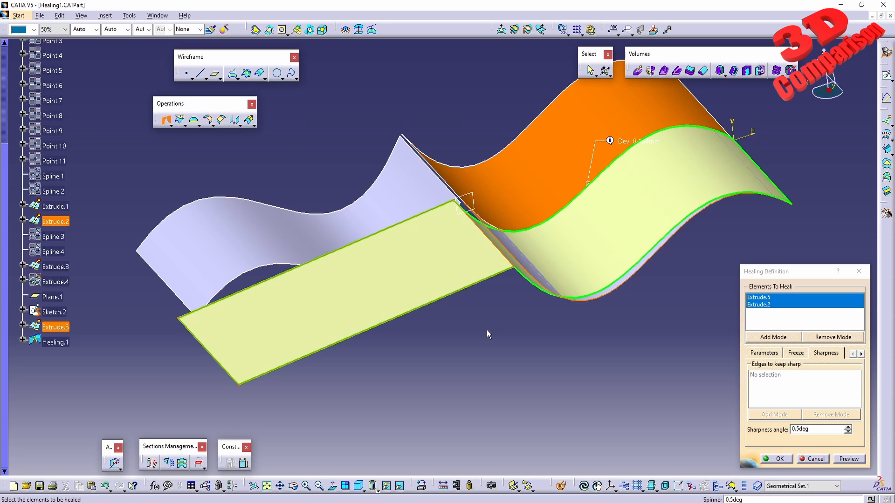
left_click(170, 124)
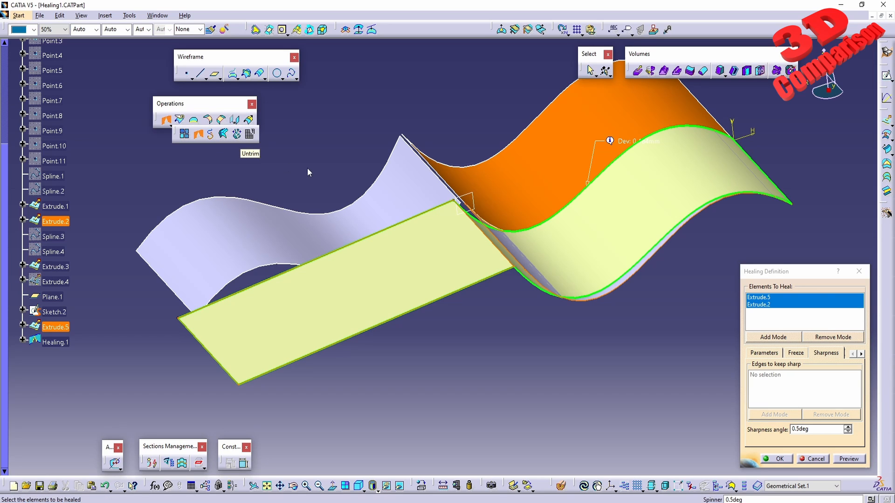
left_click_drag(435, 469, 17, 192)
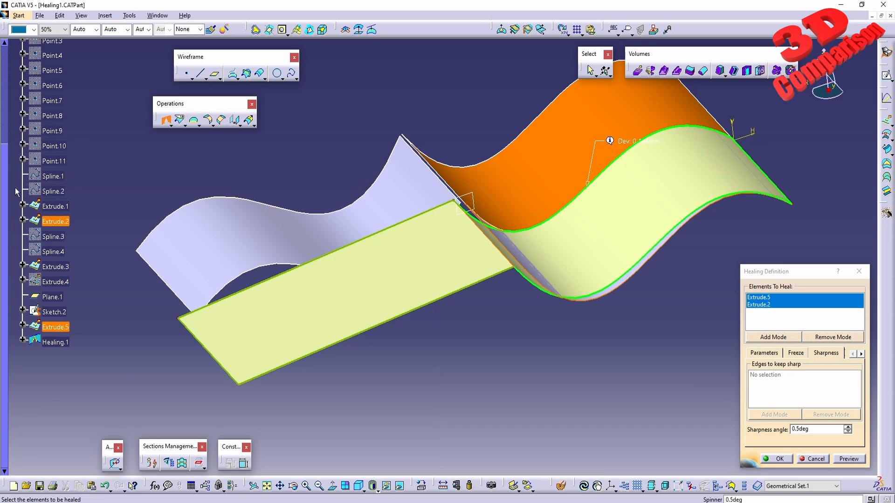
left_click_drag(525, 468, 863, 197)
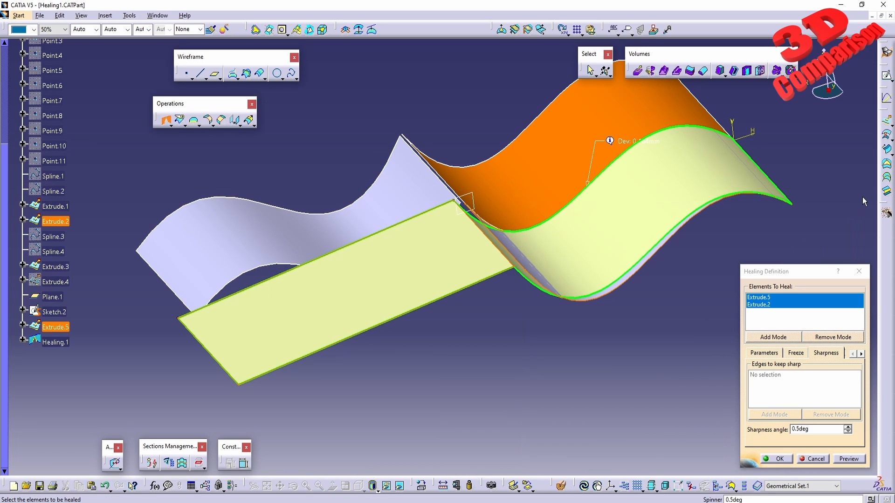